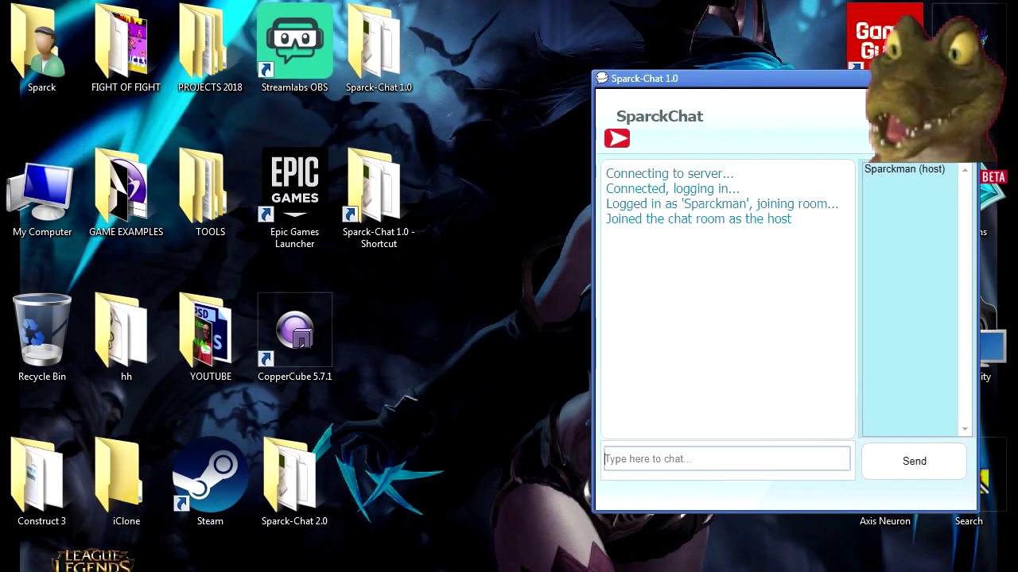
Center the host chat window on the desktop, then type TEST in the message box and erase it.
left_click_drag(764, 87, 616, 100)
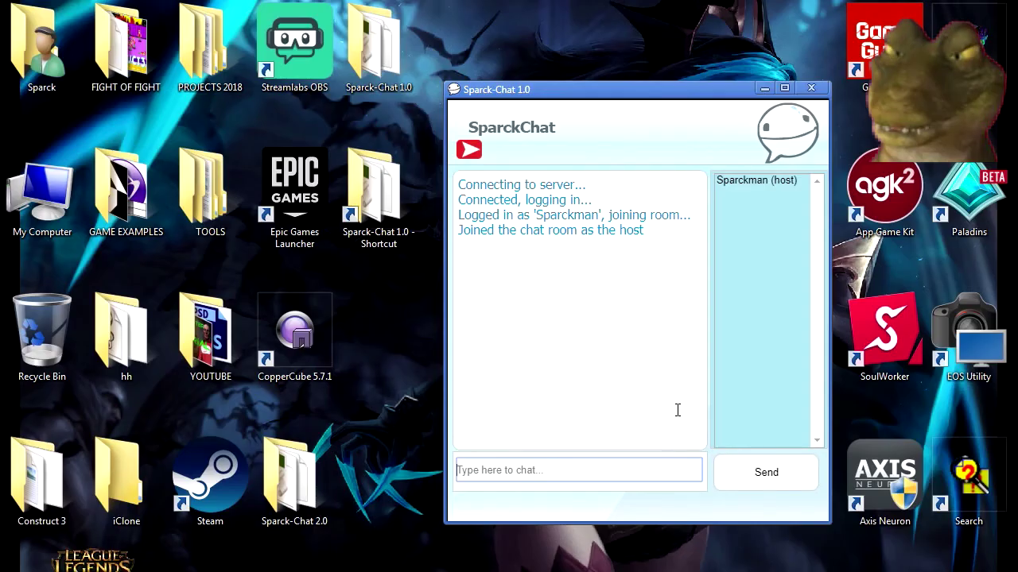
key("alt+F4")
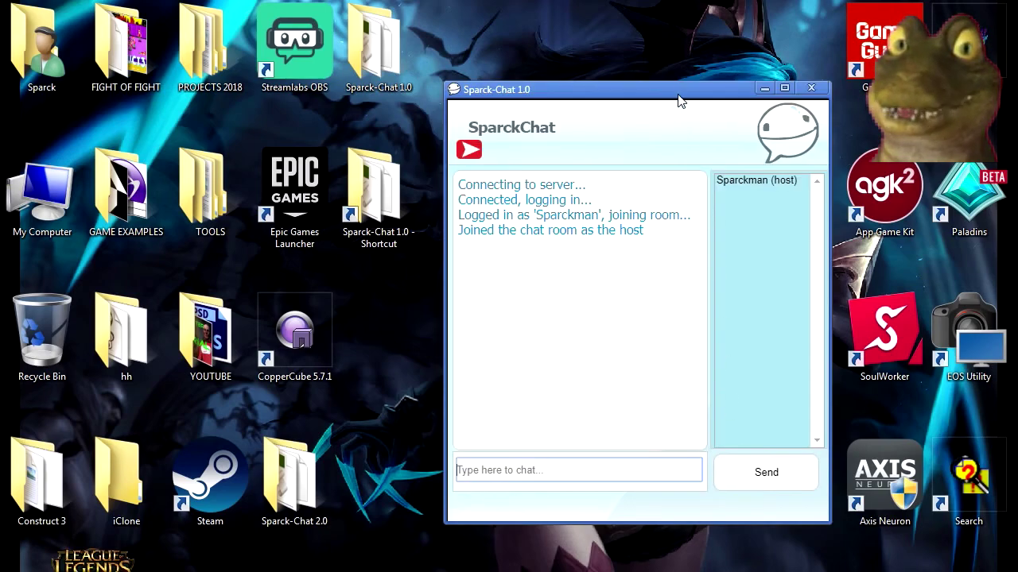
left_click_drag(629, 97, 829, 33)
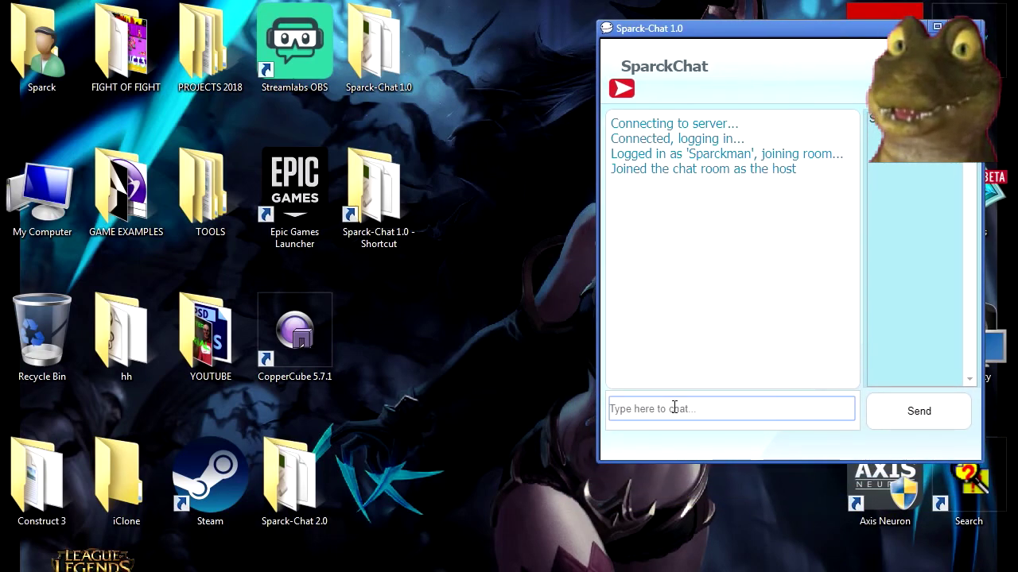
left_click_drag(695, 29, 516, 66)
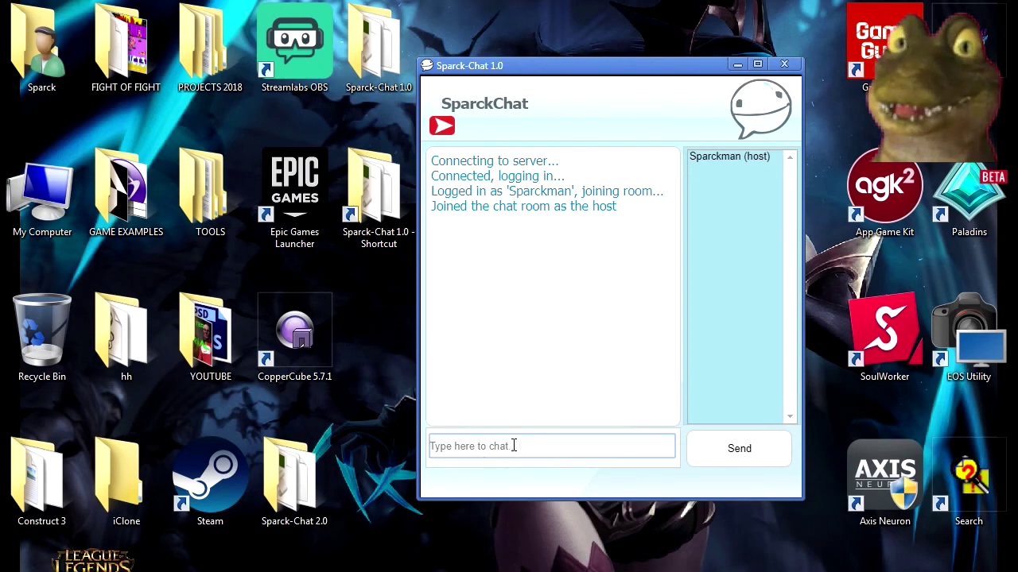
type("TEST")
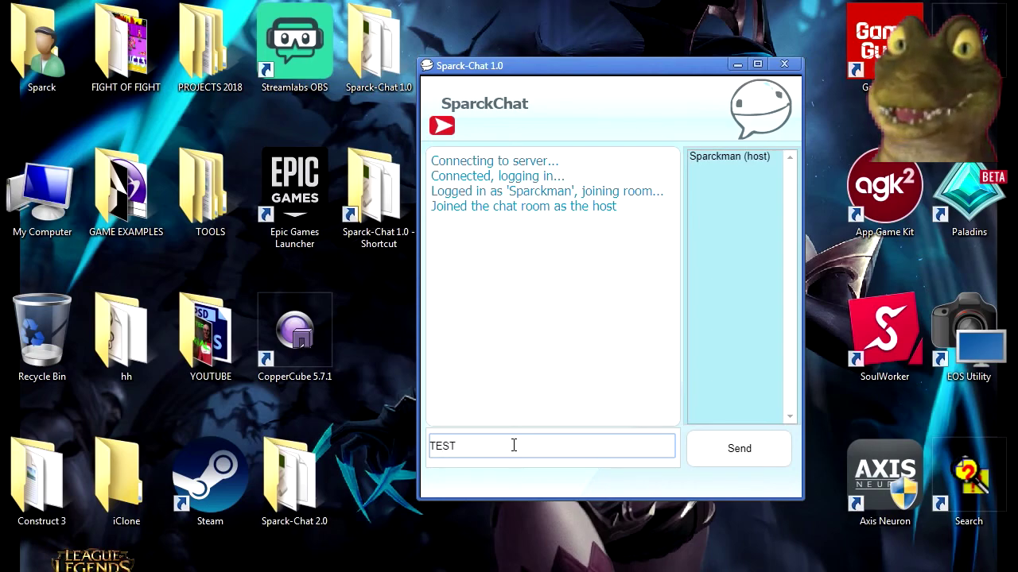
key("BackSpace")
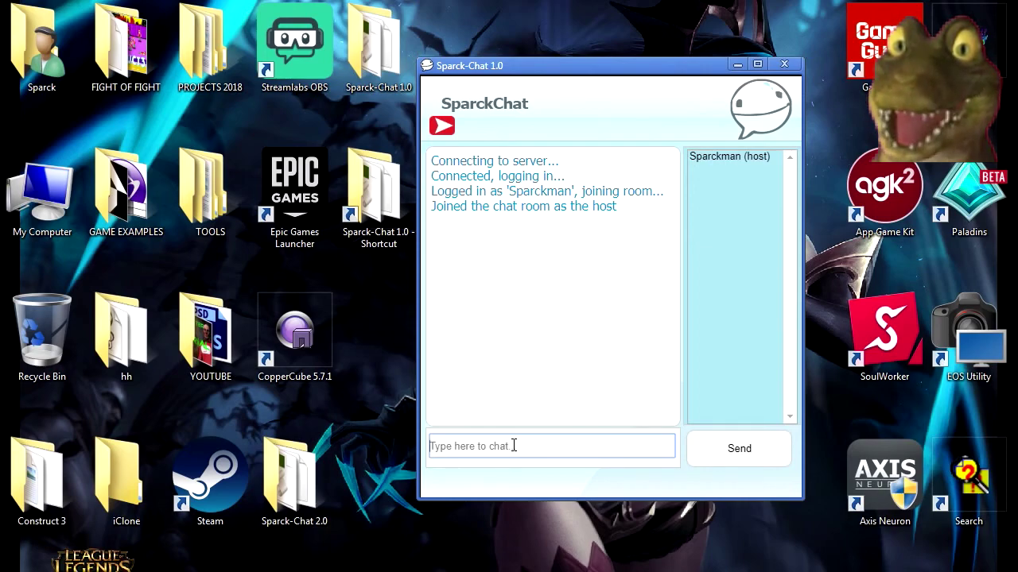
Launch Construct 3 and open the SPARCK CHAT CLIENT.c3p project.
mouse_move(466, 24)
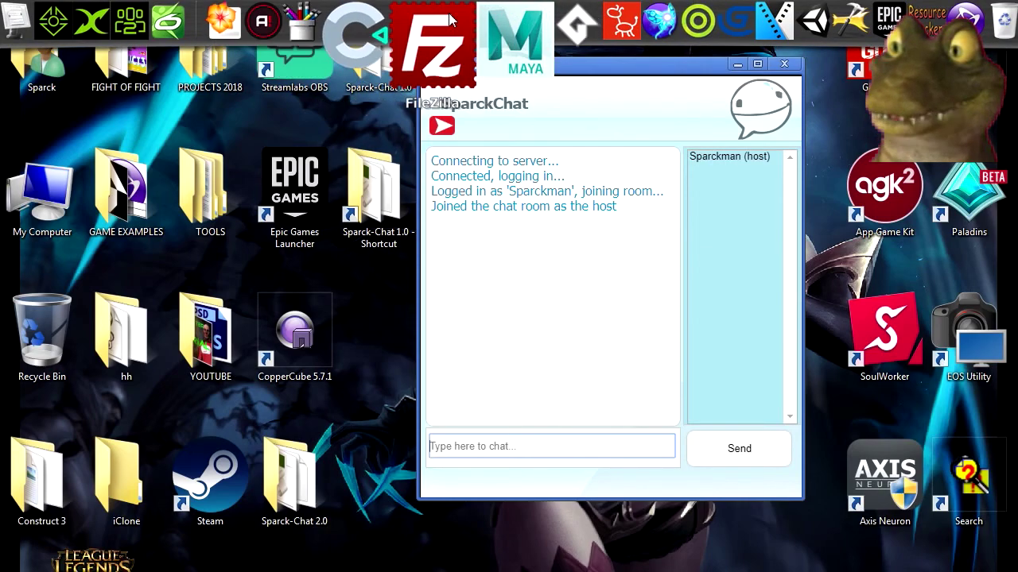
left_click(408, 26)
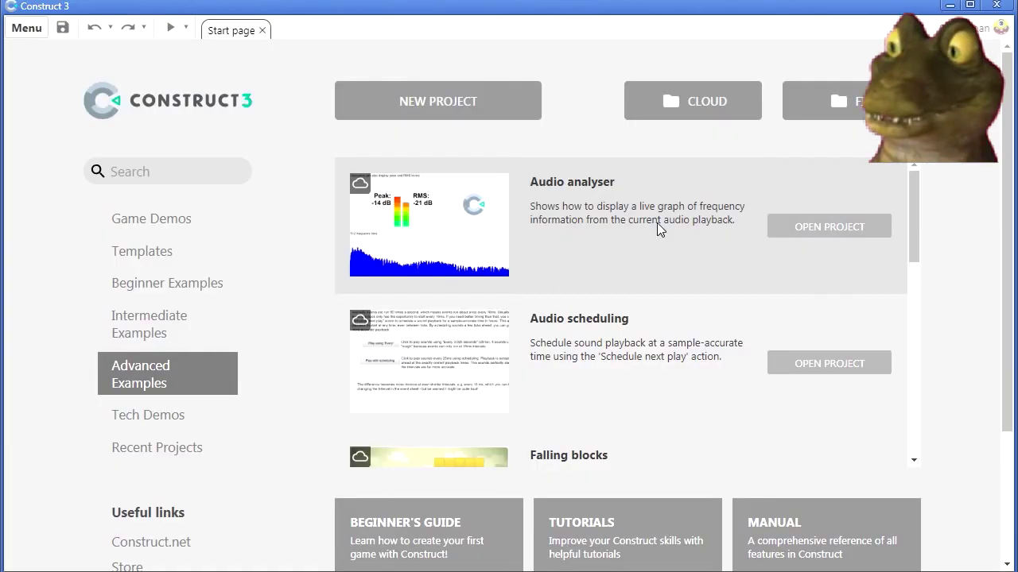
left_click(843, 101)
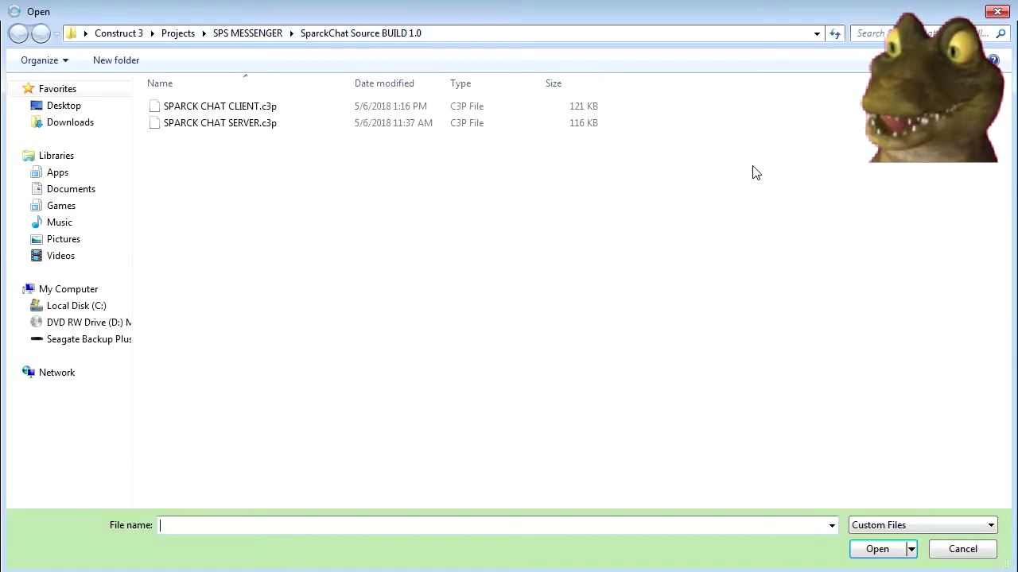
double_click(270, 108)
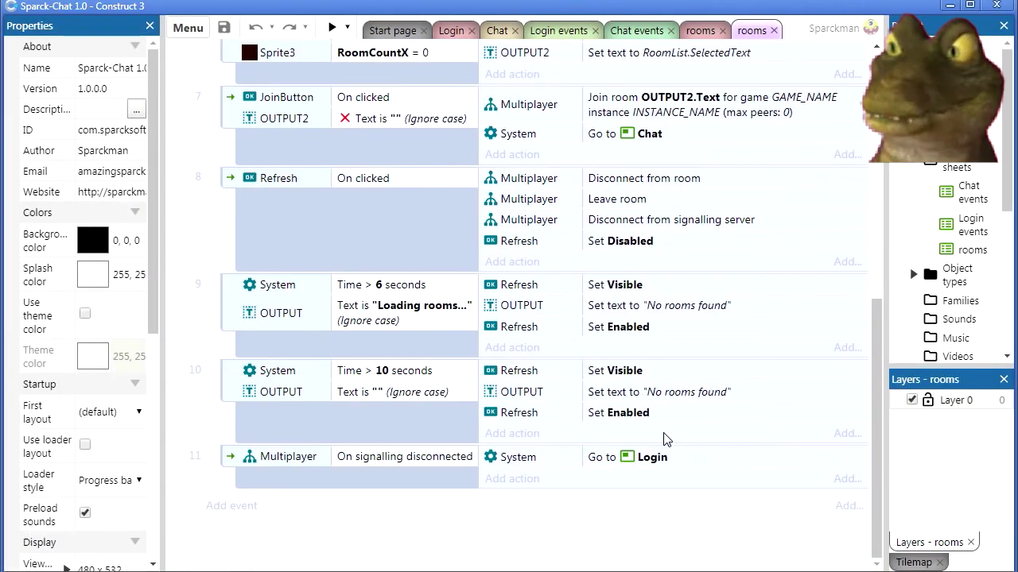
scroll(666, 454, "up", 6)
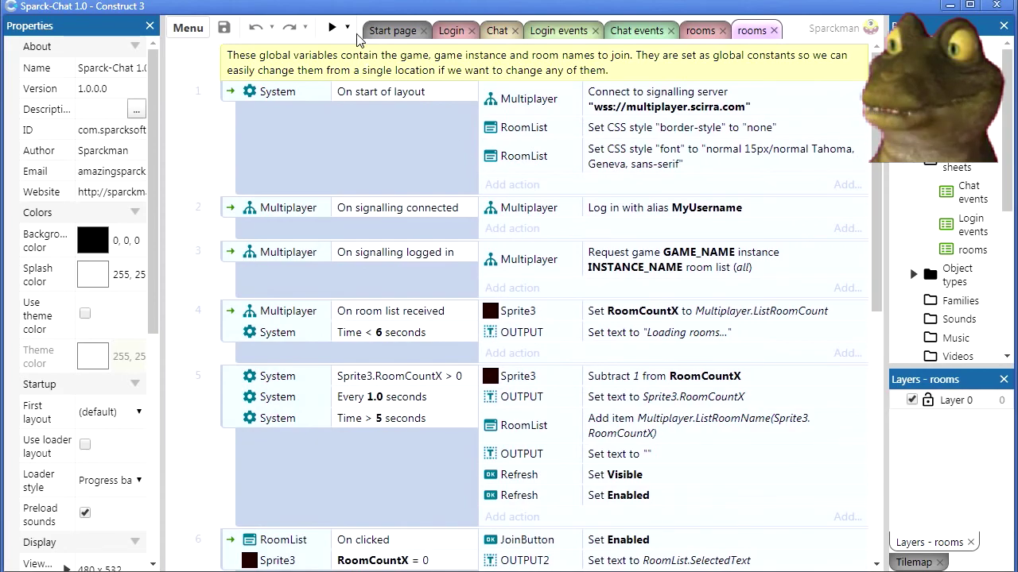
left_click(347, 27)
left_click(376, 101)
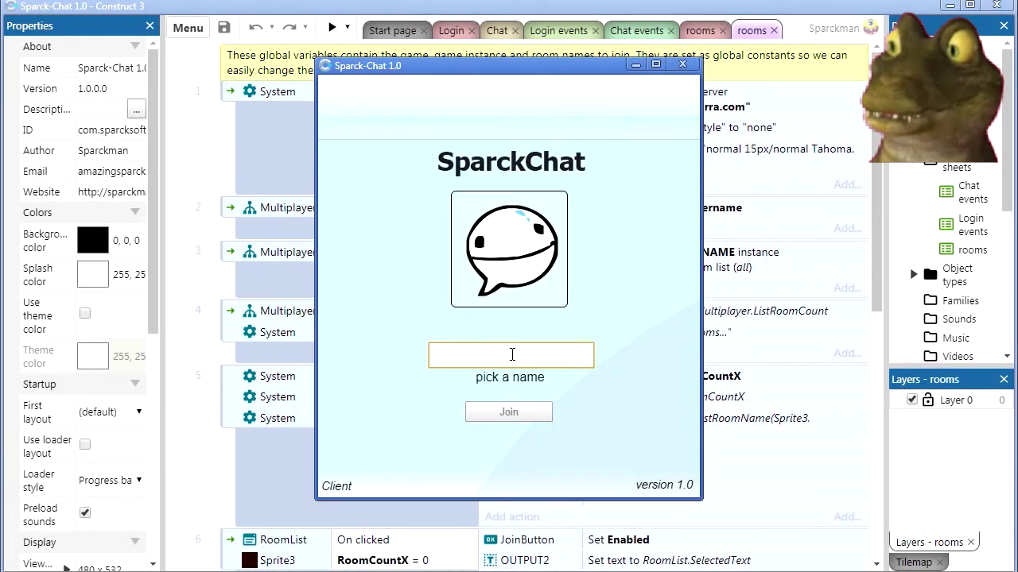
type("dodo")
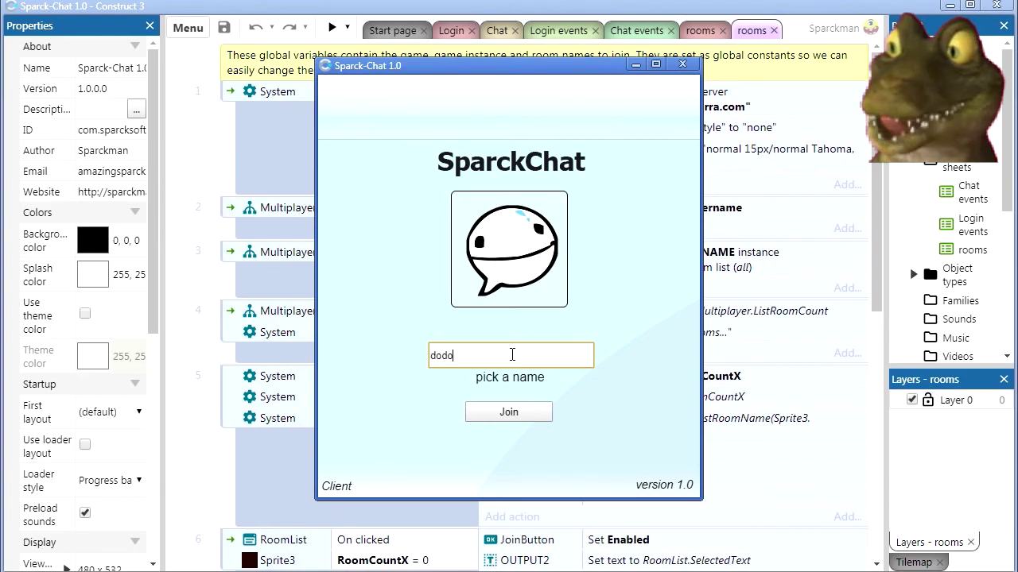
left_click(507, 412)
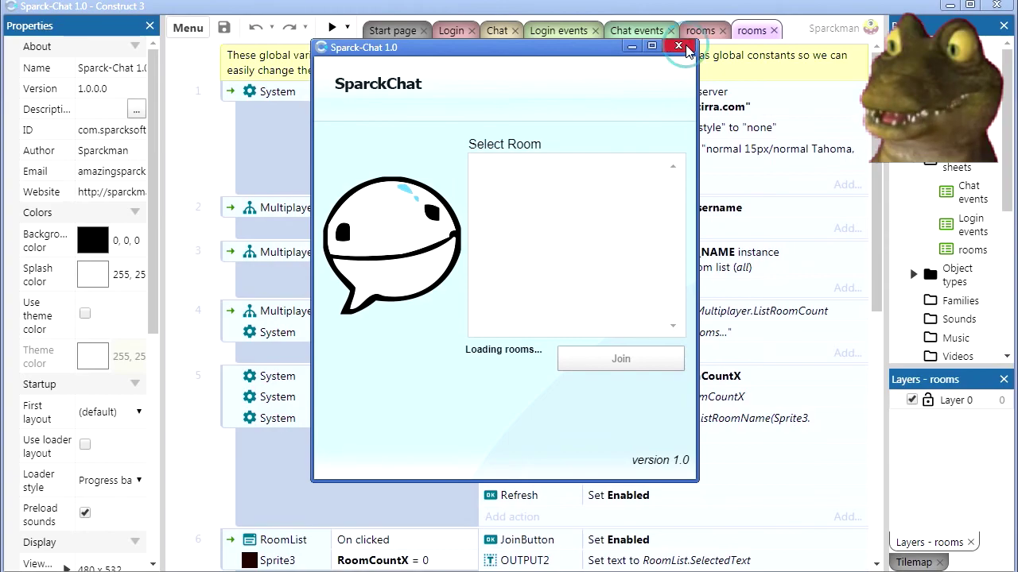
left_click(683, 46)
left_click(346, 27)
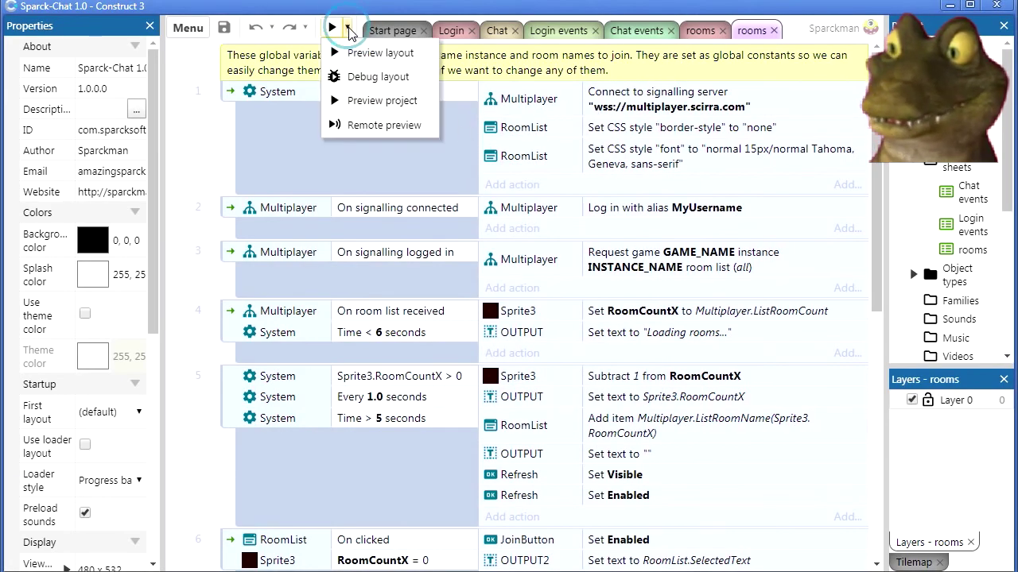
Preview the project, log in as gogo, join the Youtube-Sparck room, and minimize Construct 3.
left_click(373, 102)
left_click(502, 318)
type("gogo")
left_click(500, 374)
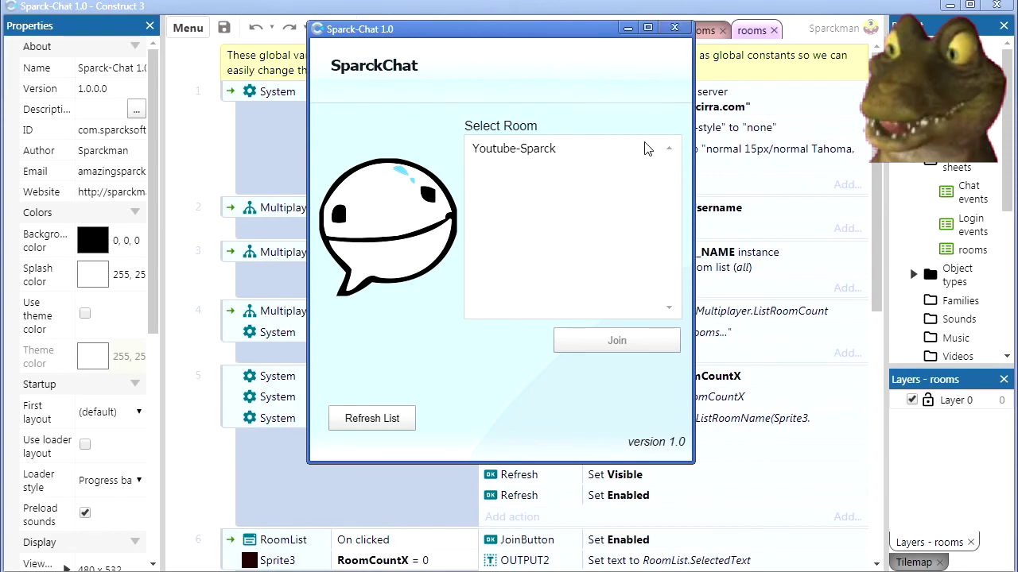
left_click(532, 149)
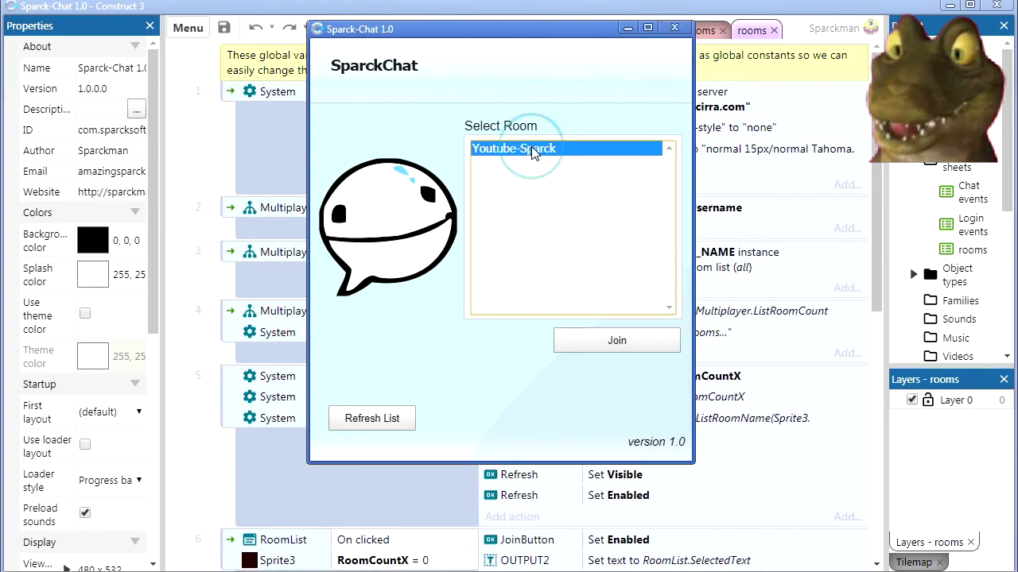
left_click(601, 341)
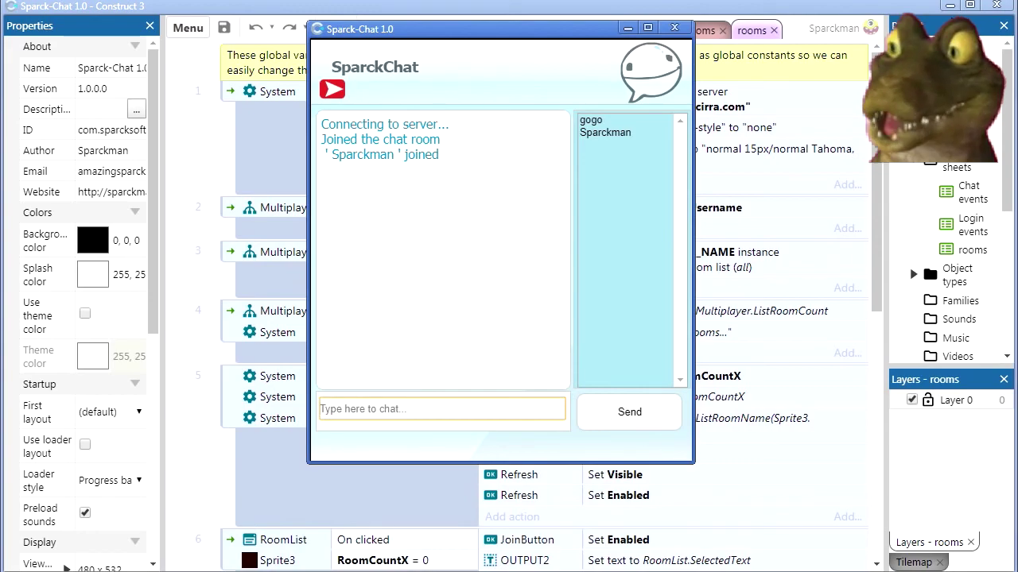
left_click(951, 6)
Place the two chat windows side by side and exchange 'hrllo' and 'hello back'.
left_click_drag(580, 32, 355, 78)
left_click_drag(561, 73, 661, 92)
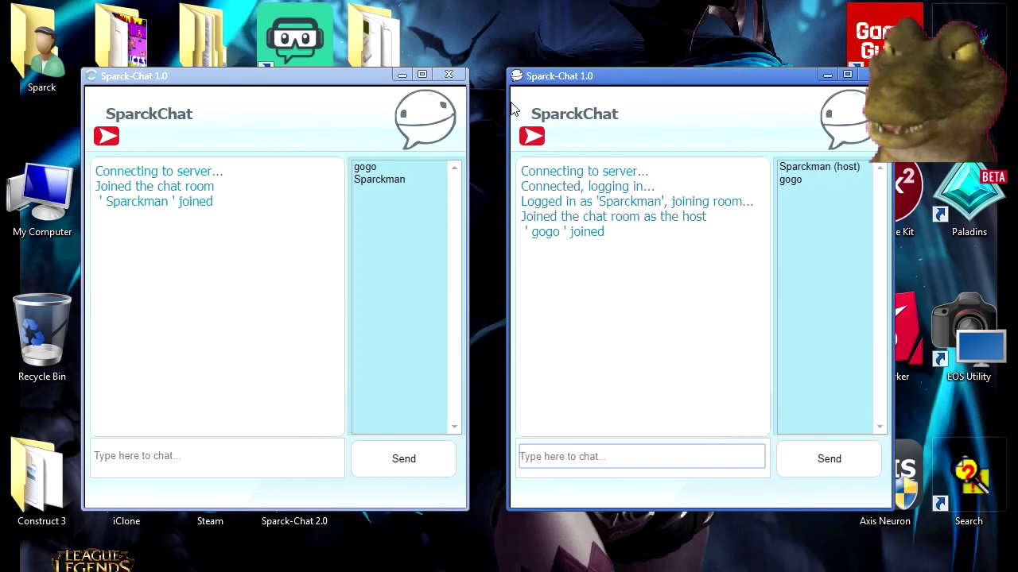
left_click_drag(362, 74, 387, 77)
left_click(225, 462)
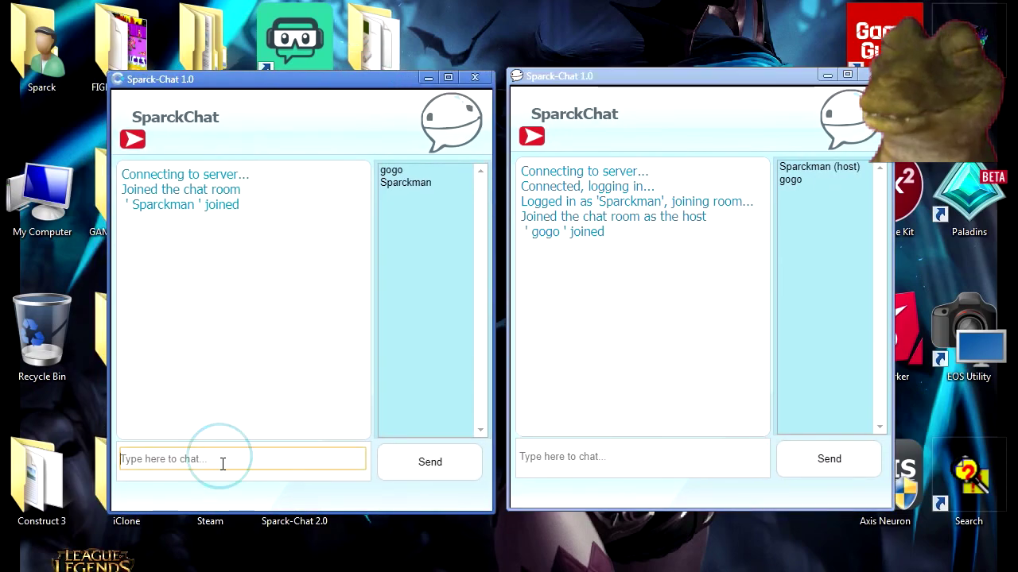
type("hrllo sparckman")
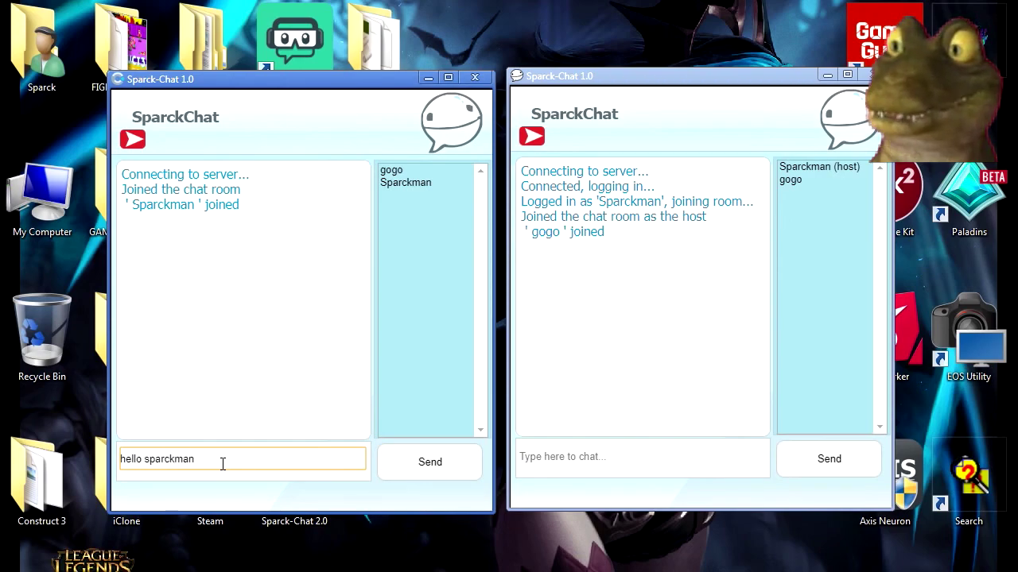
key("Return")
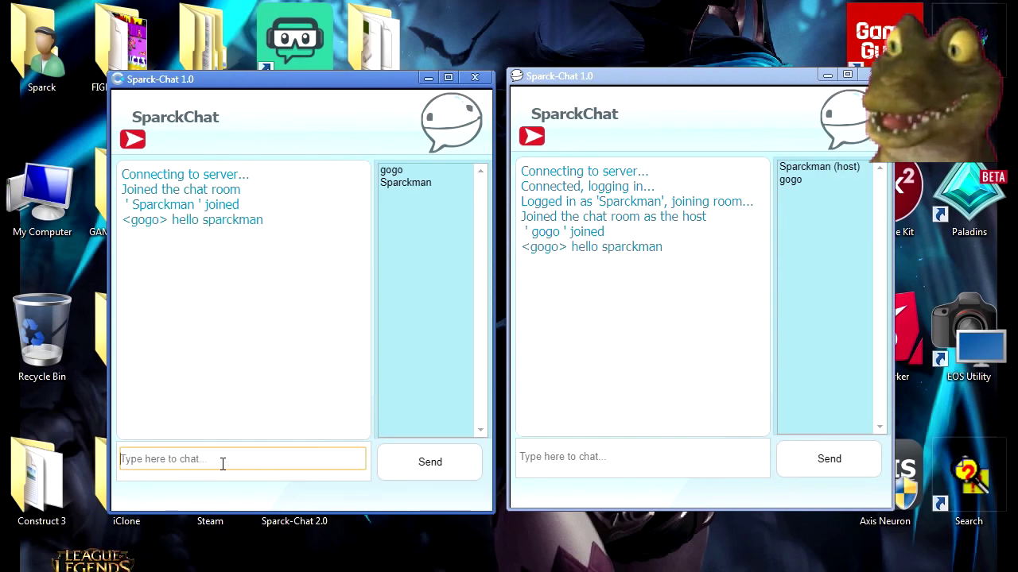
left_click(559, 458)
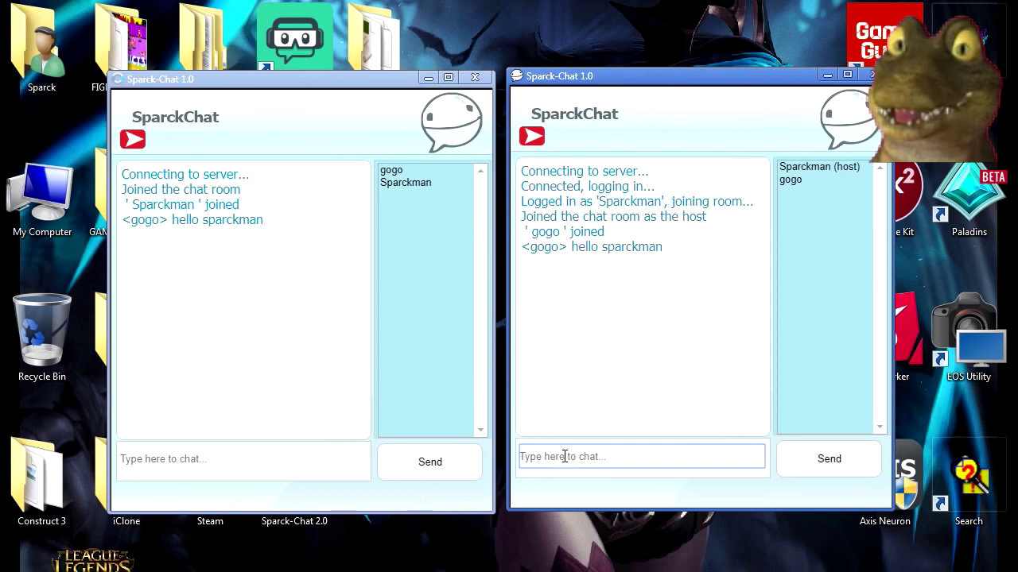
type("hello ba")
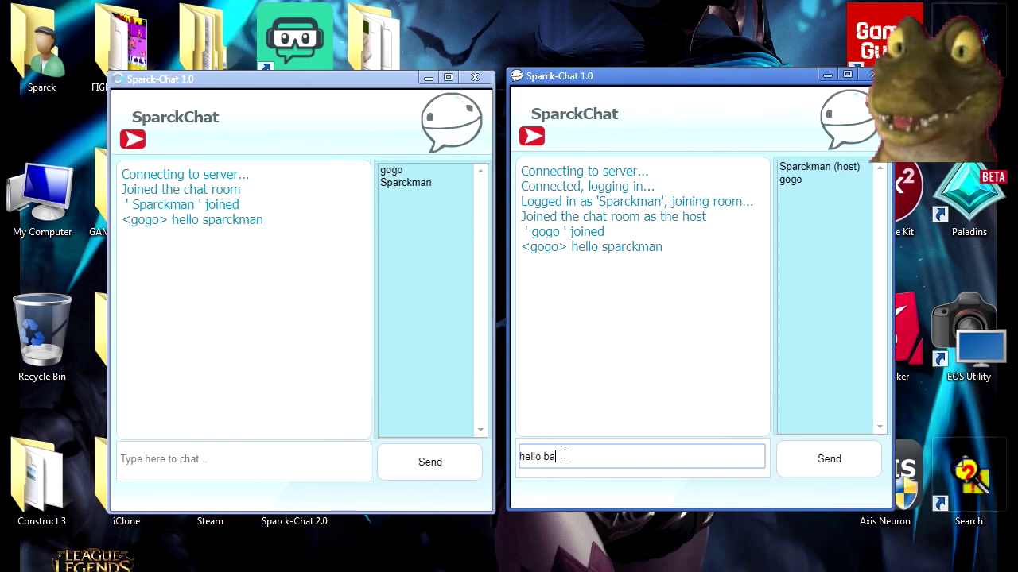
type("ck")
key("Return")
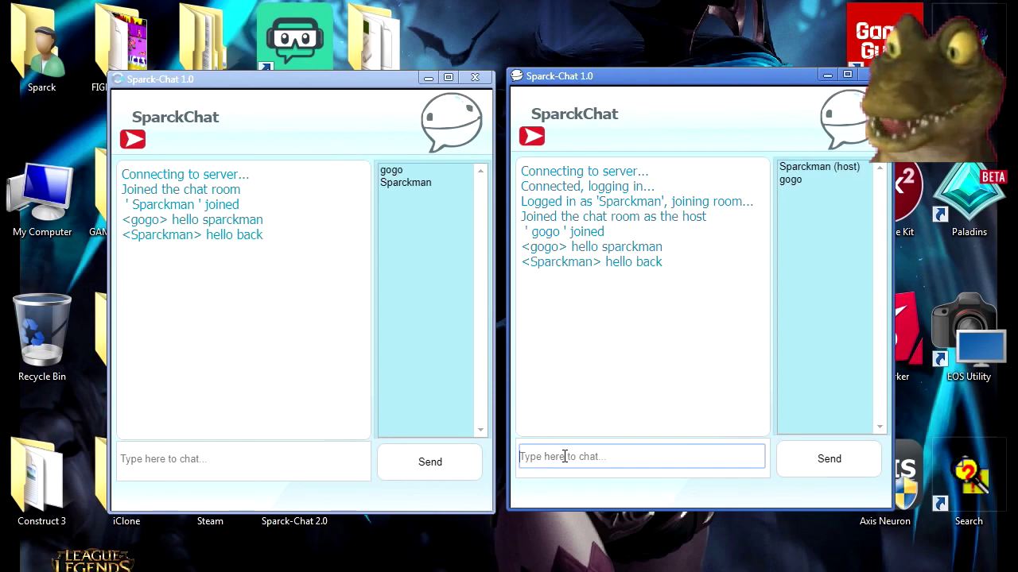
Send 'my name is not back' from the left window, then close the host chat window.
left_click(296, 454)
type("my name is not back")
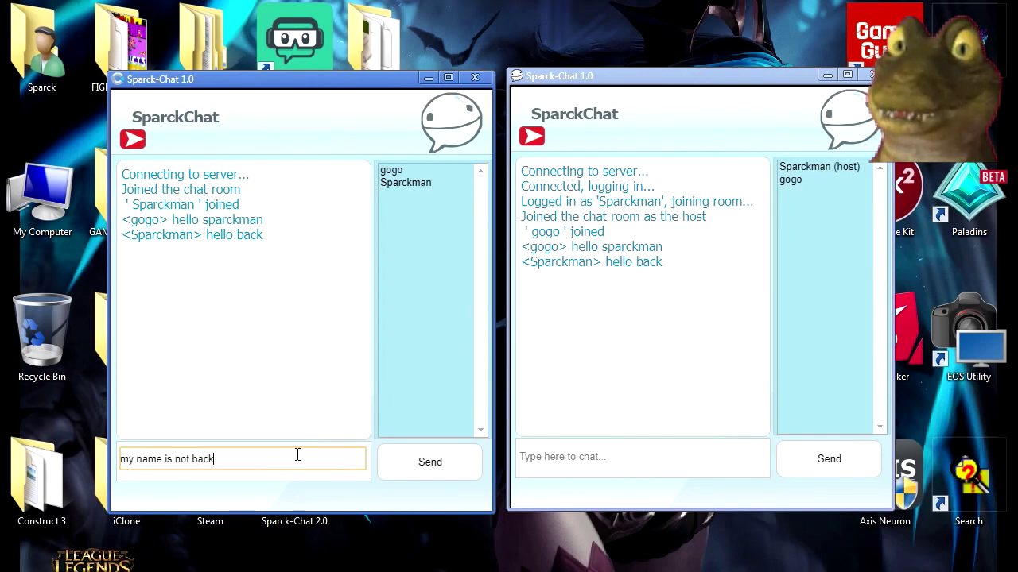
key("Return")
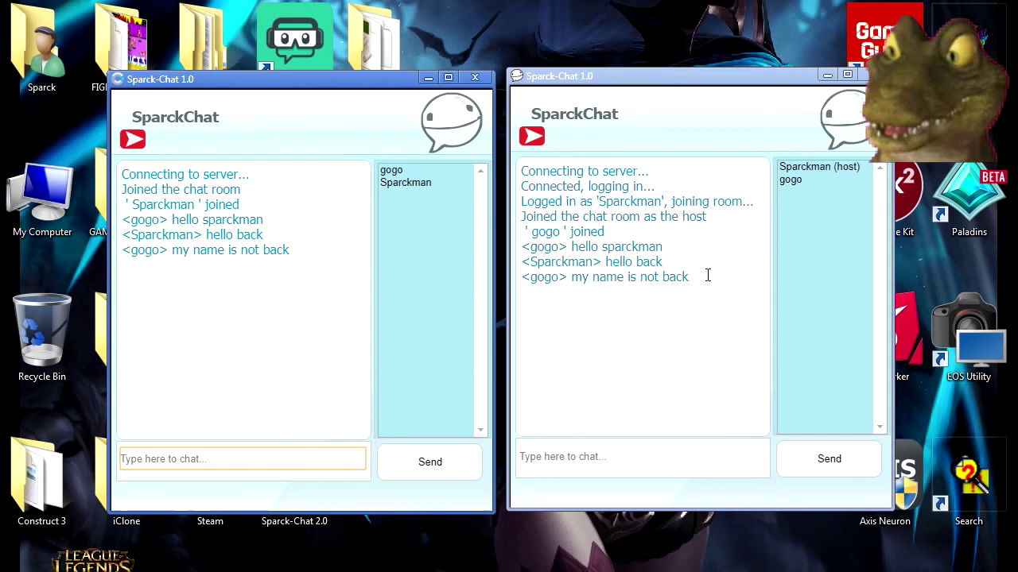
left_click(525, 460)
key("alt+F4")
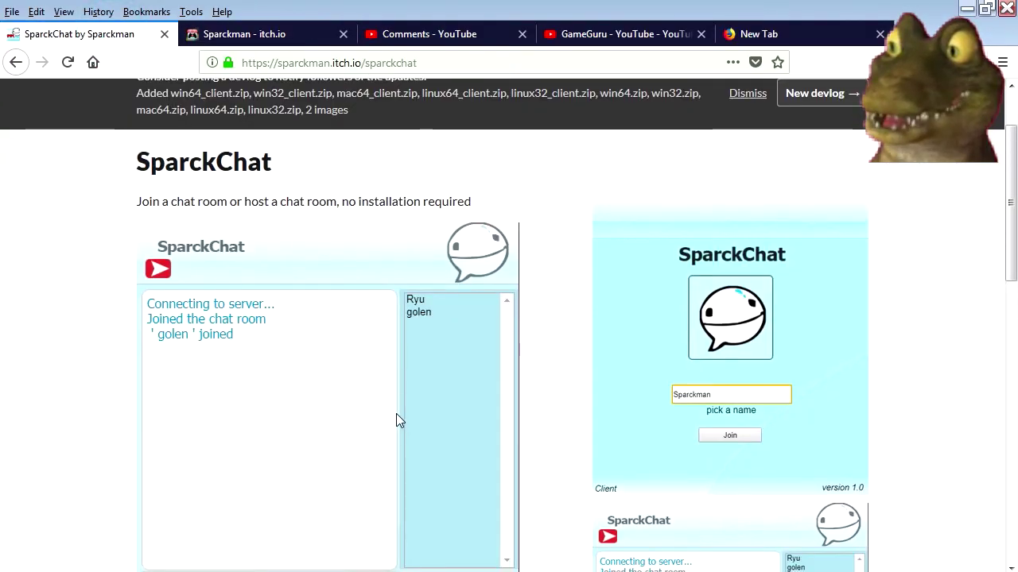
Browse the SparckChat download file list on itch.io, then hide the browser to show the desktop.
scroll(396, 415, "down", 2)
scroll(396, 415, "down", 2)
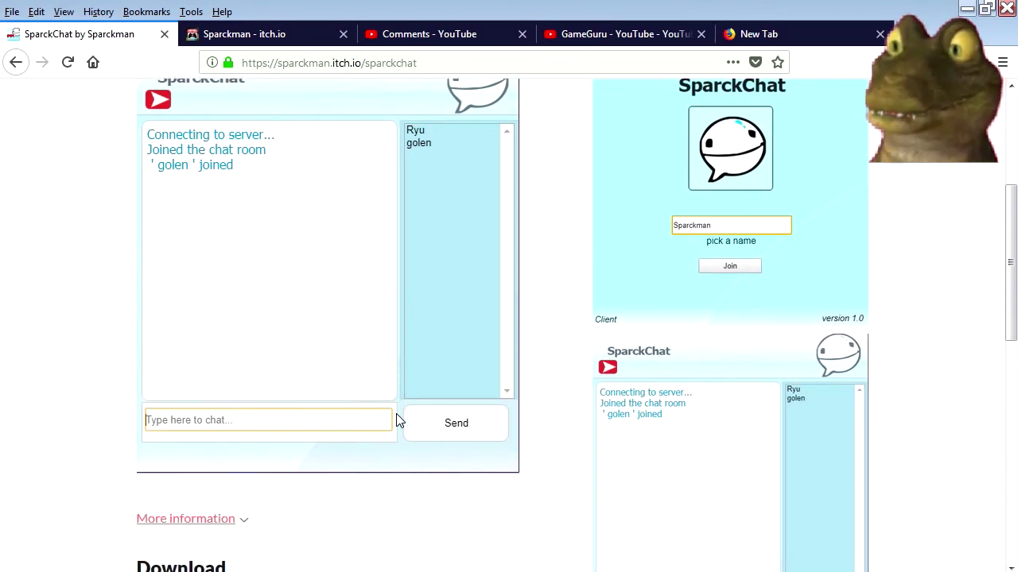
scroll(395, 415, "down", 12)
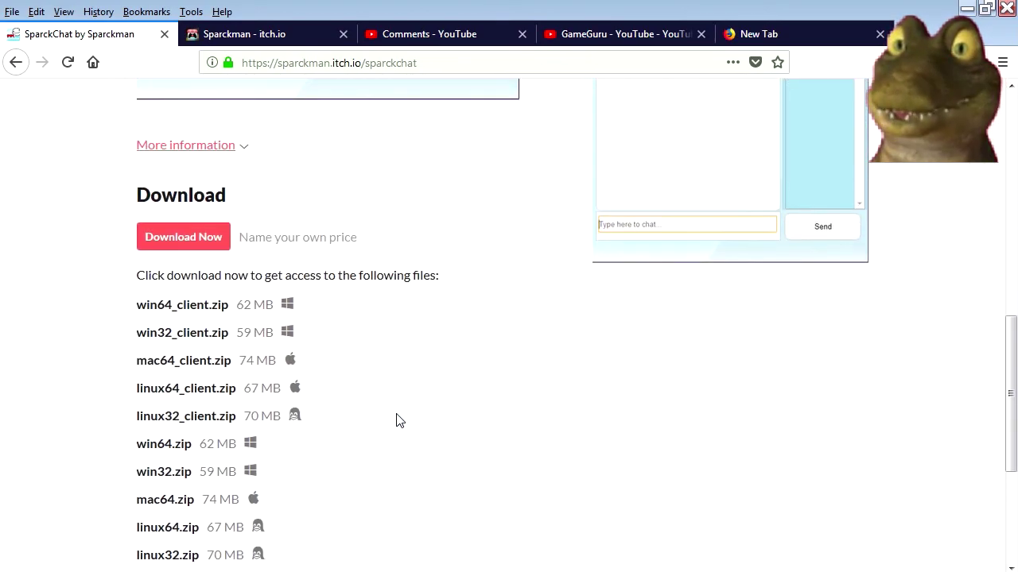
scroll(396, 415, "up", 2)
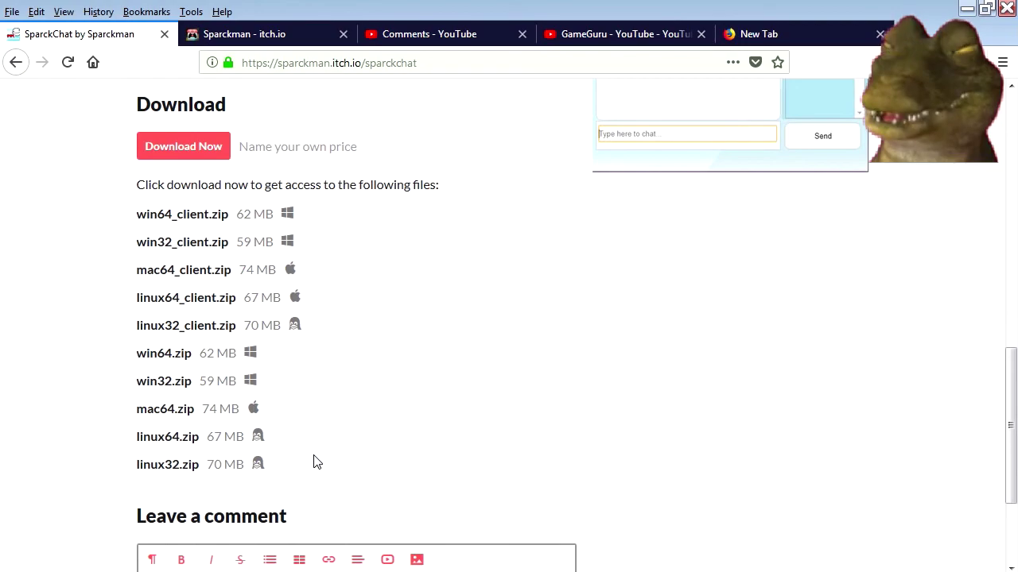
scroll(318, 452, "down", 2)
scroll(326, 438, "up", 1)
scroll(329, 426, "up", 2, "ctrl")
scroll(331, 427, "up", 1, "ctrl")
scroll(450, 449, "down", 7)
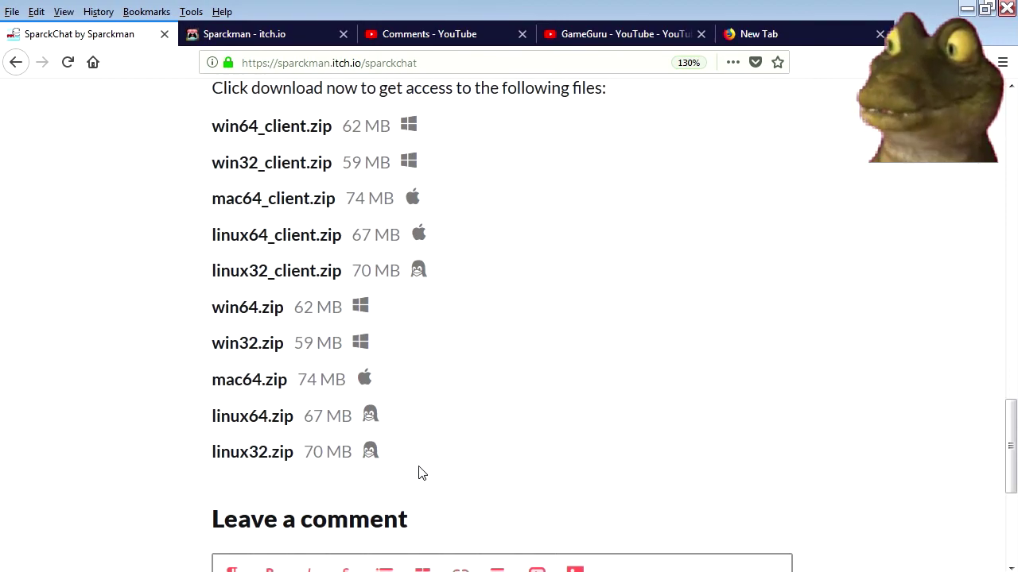
left_click_drag(313, 452, 177, 293)
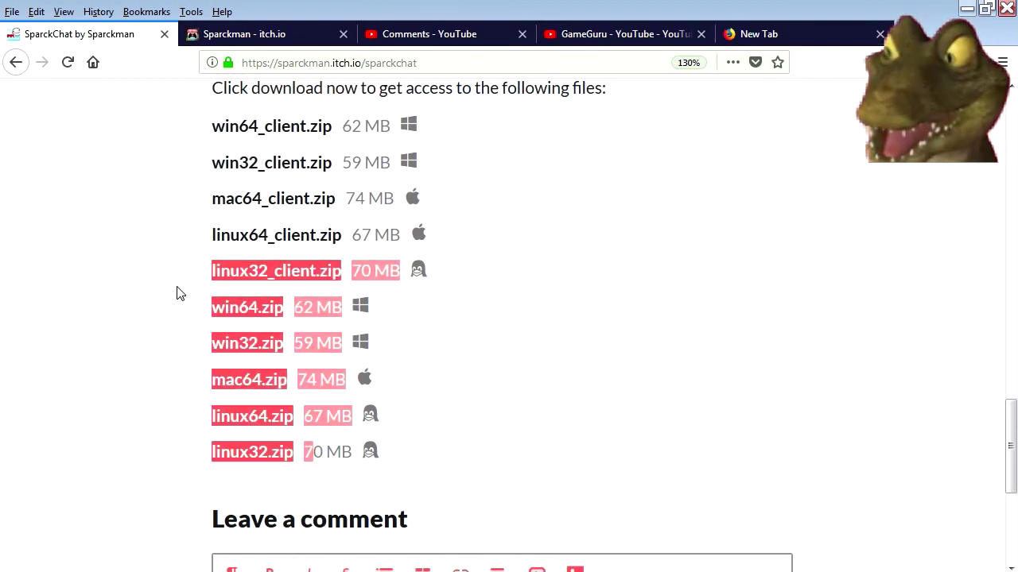
left_click(485, 382)
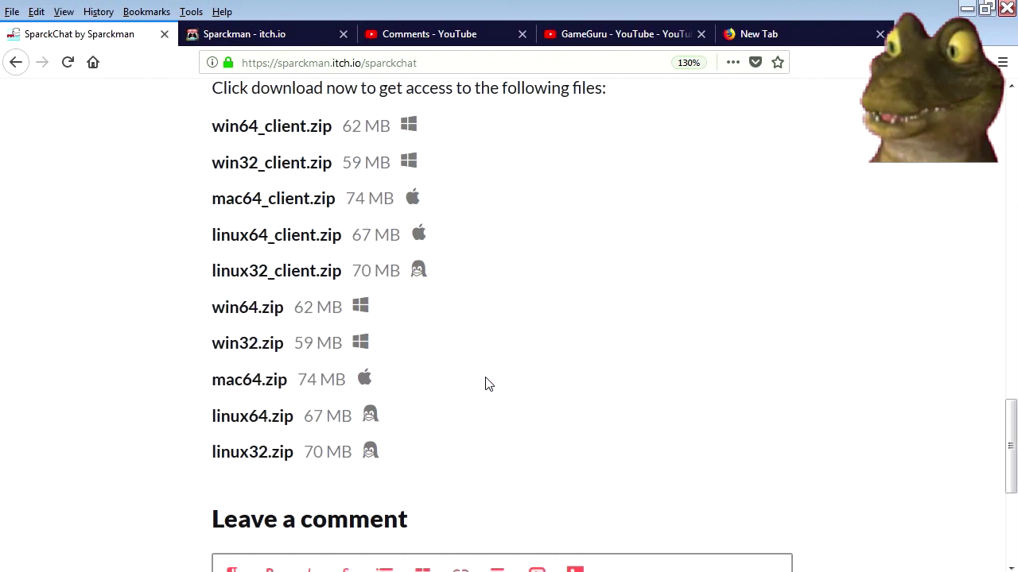
key("super+d")
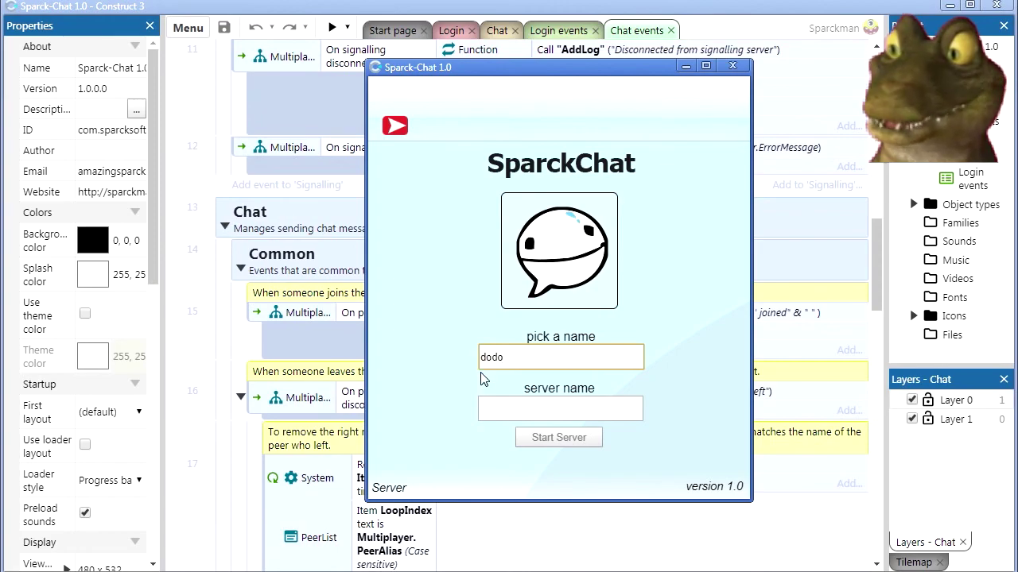
Enter the name dodo, clear the old server name, and start hosting the chat server.
left_click(502, 407)
type("dodo")
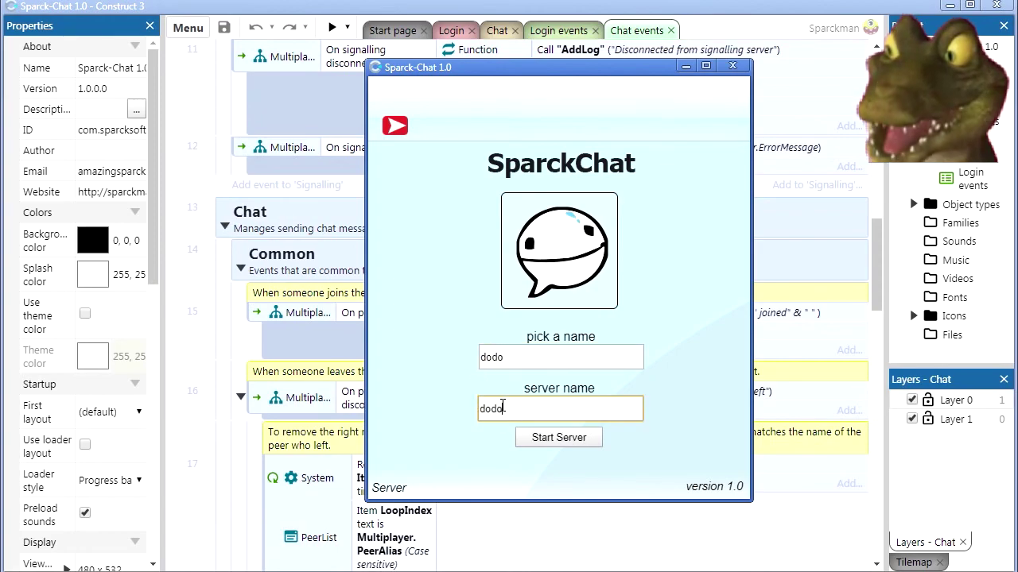
left_click_drag(518, 356, 465, 371)
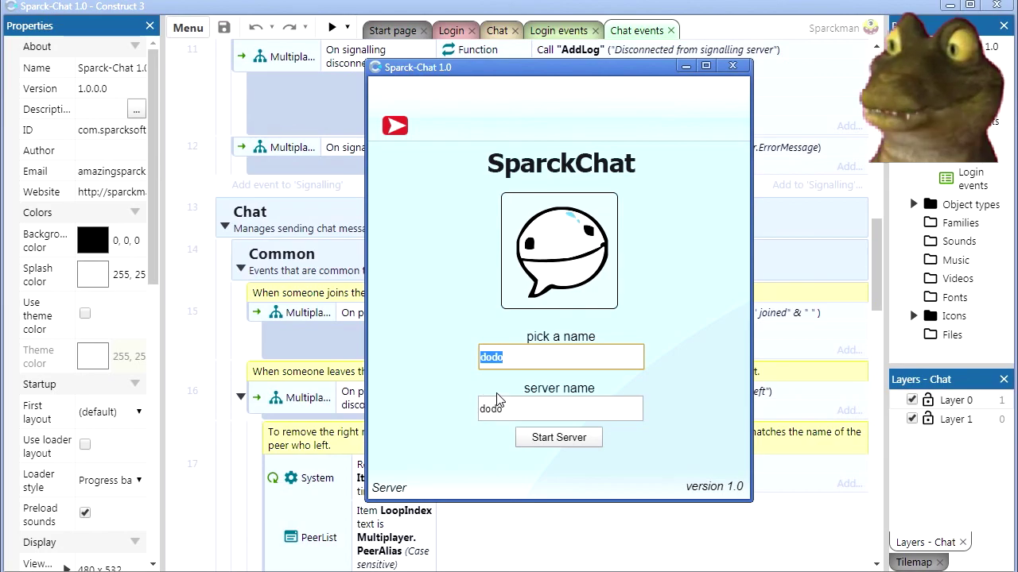
left_click_drag(506, 410, 465, 419)
key("BackSpace")
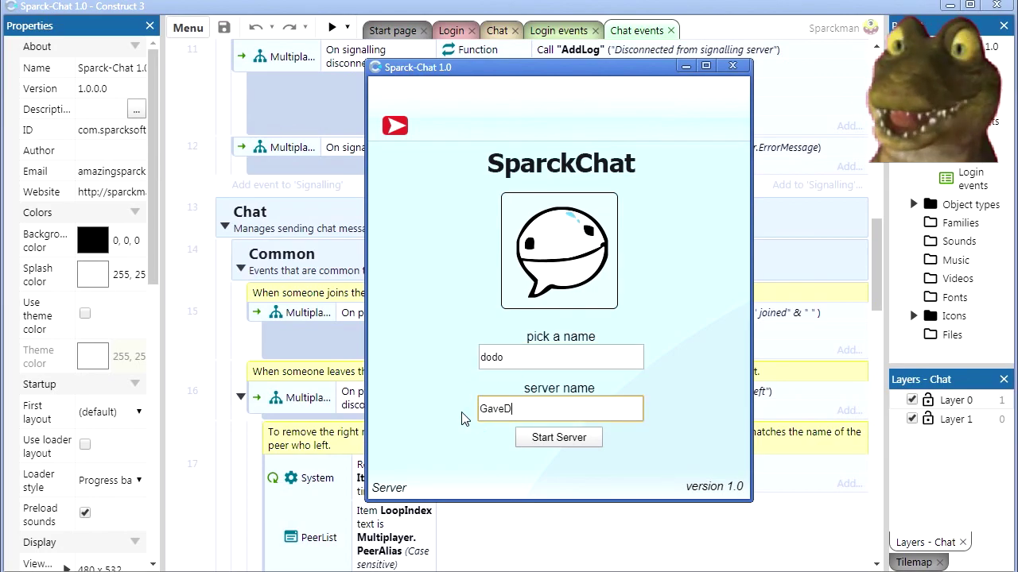
left_click(556, 439)
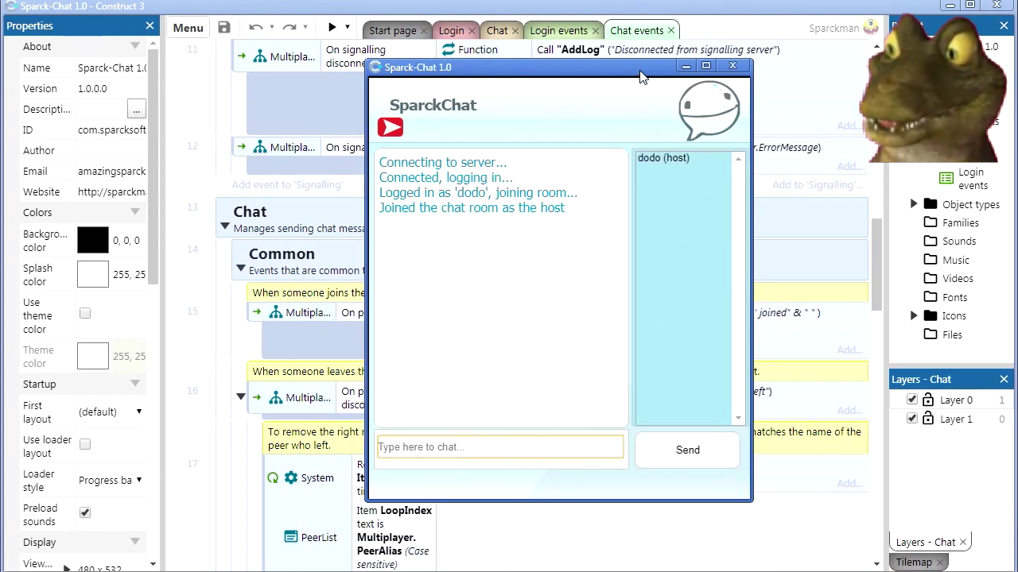
Shift the host chat window aside, then minimize it and Construct 3.
left_click_drag(641, 73, 677, 86)
left_click(718, 79)
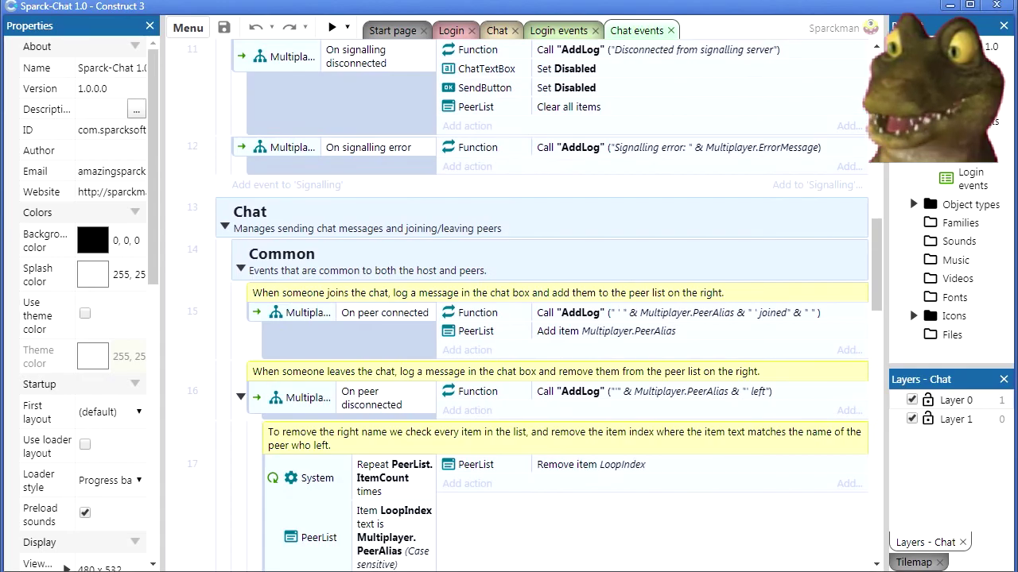
left_click(949, 7)
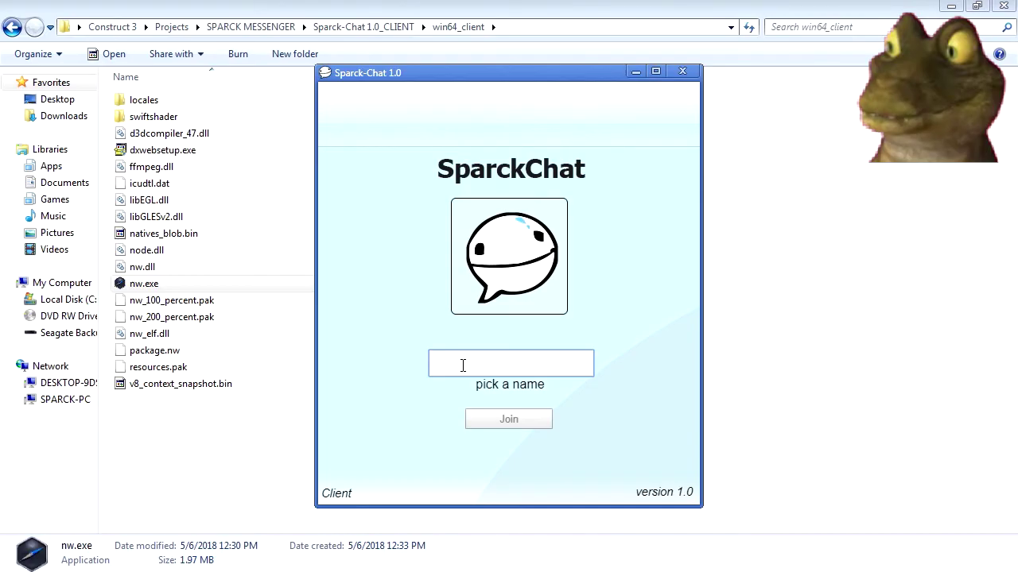
Log in as thematrix, join the GaveDev room, and move that chat window to the left.
type("thematic")
key("Return")
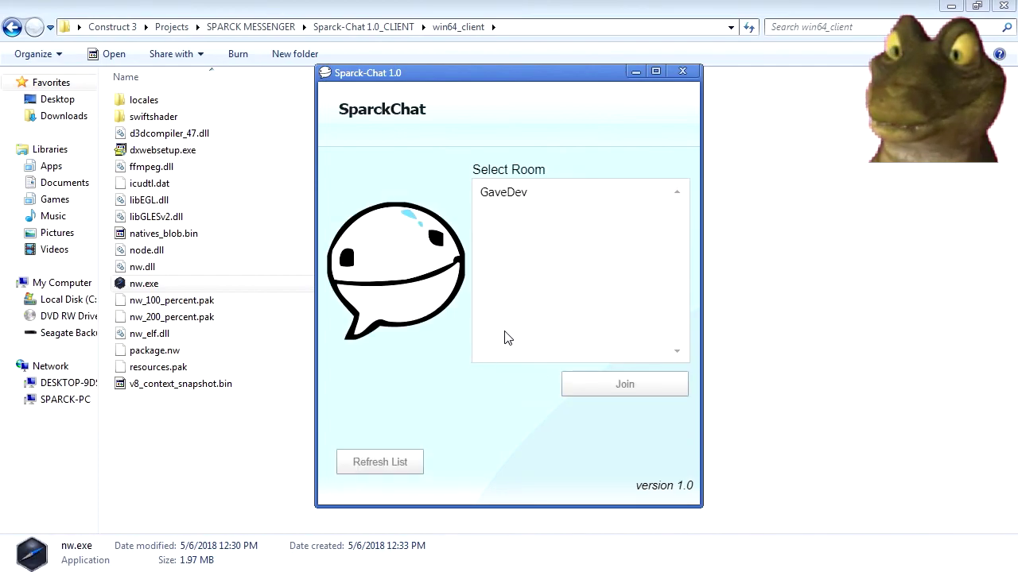
left_click(531, 196)
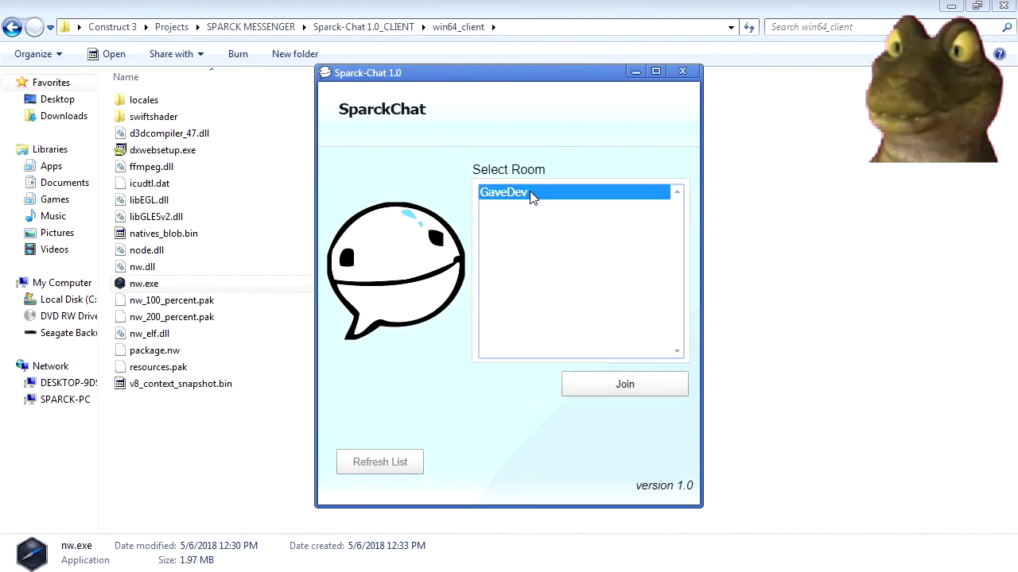
left_click(624, 386)
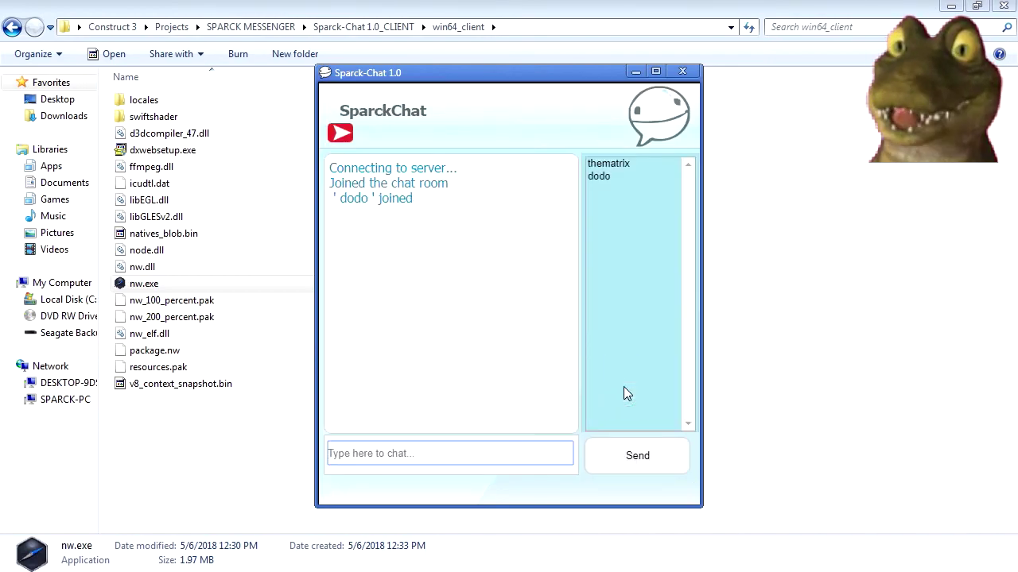
left_click(952, 8)
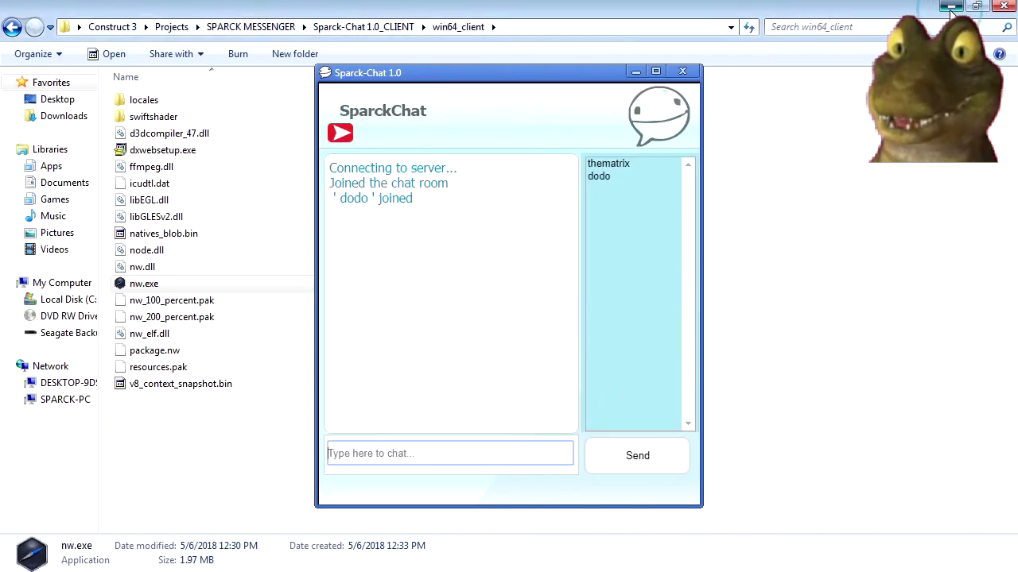
left_click_drag(491, 82, 355, 86)
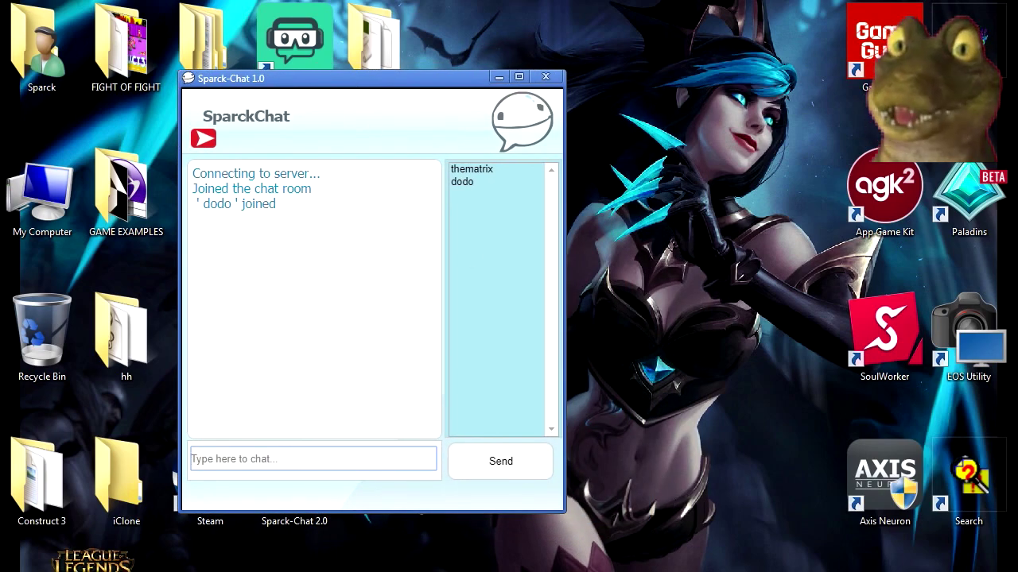
Put the dodo chat on the right and thematrix on the left, then send 'helloooooooooooo' from thematrix.
key("alt+Tab")
left_click_drag(516, 82, 686, 82)
left_click_drag(465, 79, 454, 82)
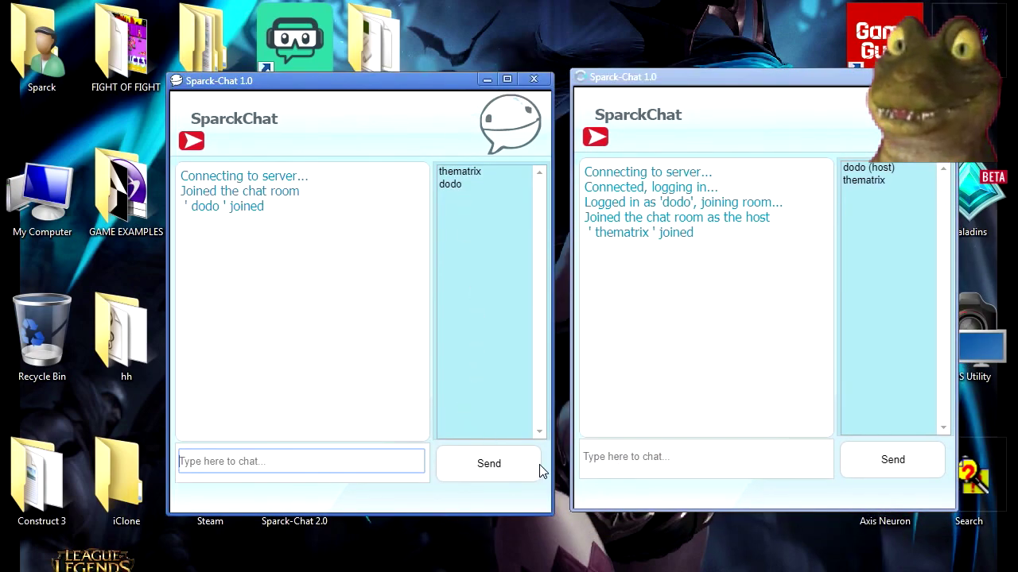
left_click(385, 463)
type("helloooooooooooo")
key("Return")
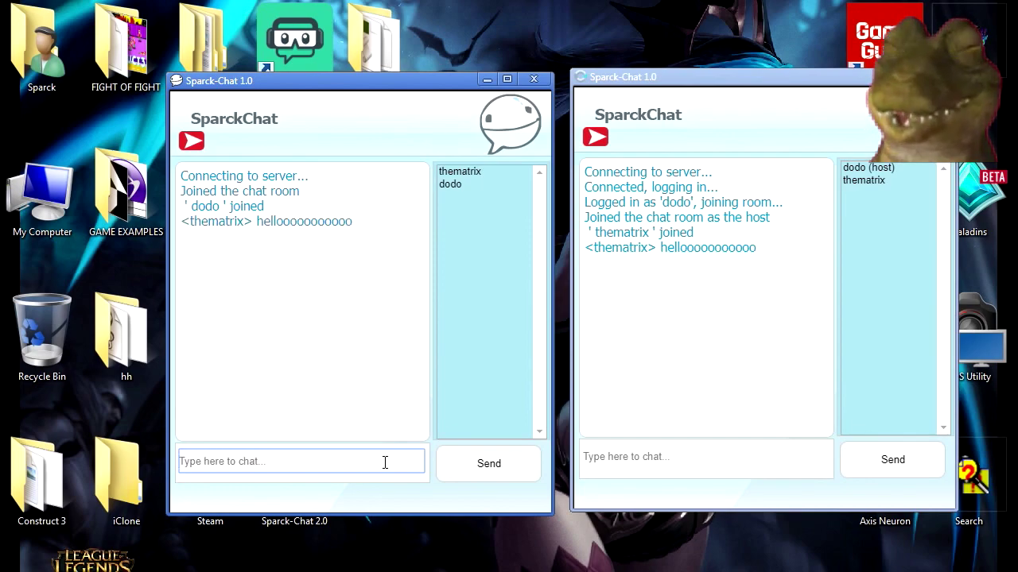
Reply 'Hello neo' as dodo, ask 'how do you know my name?' as thematrix, then start dodo's answer 'I am mo'.
left_click(633, 461)
type("Hello neo")
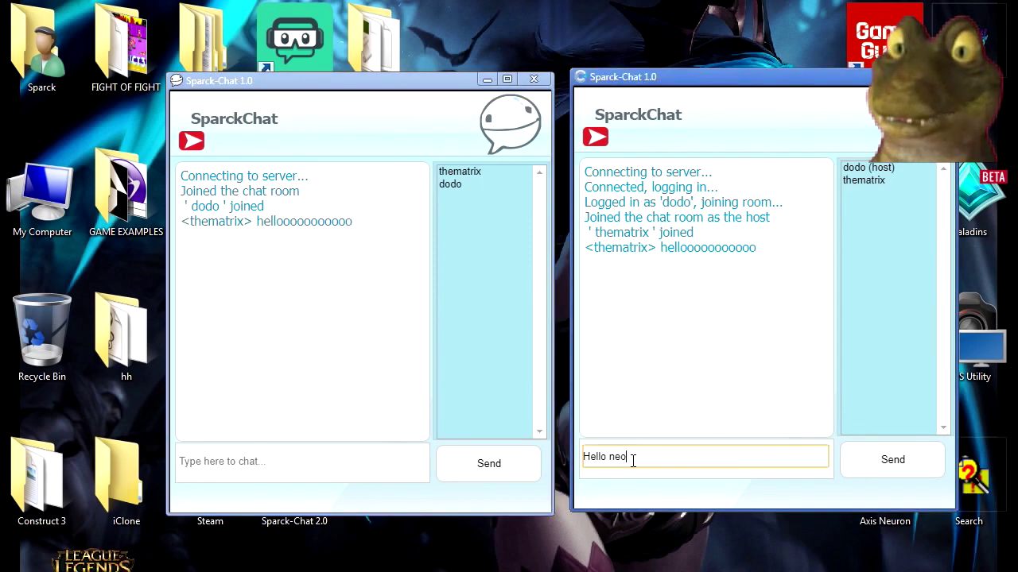
key("Return")
left_click(357, 470)
type("how do you kno")
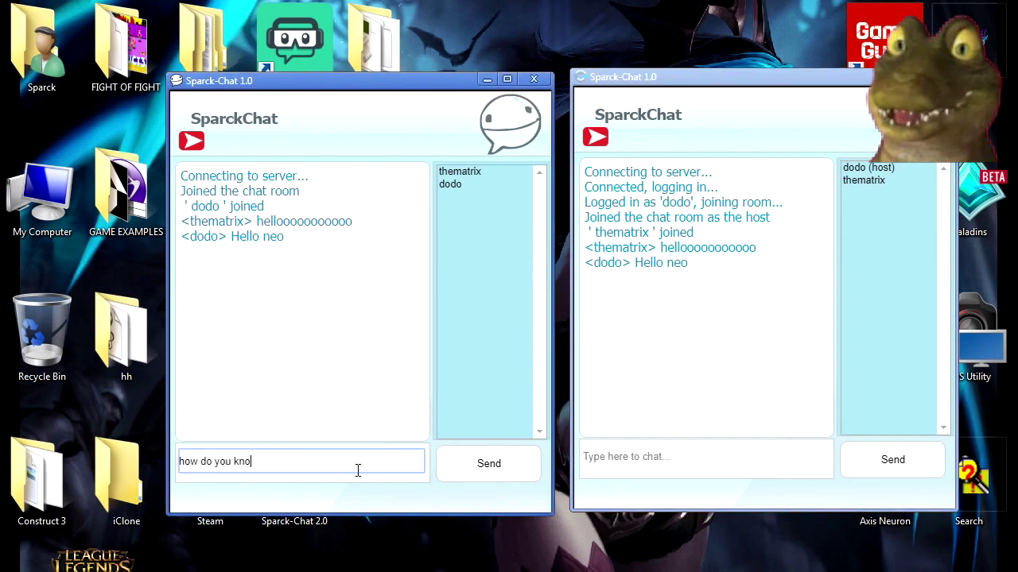
type("w my name")
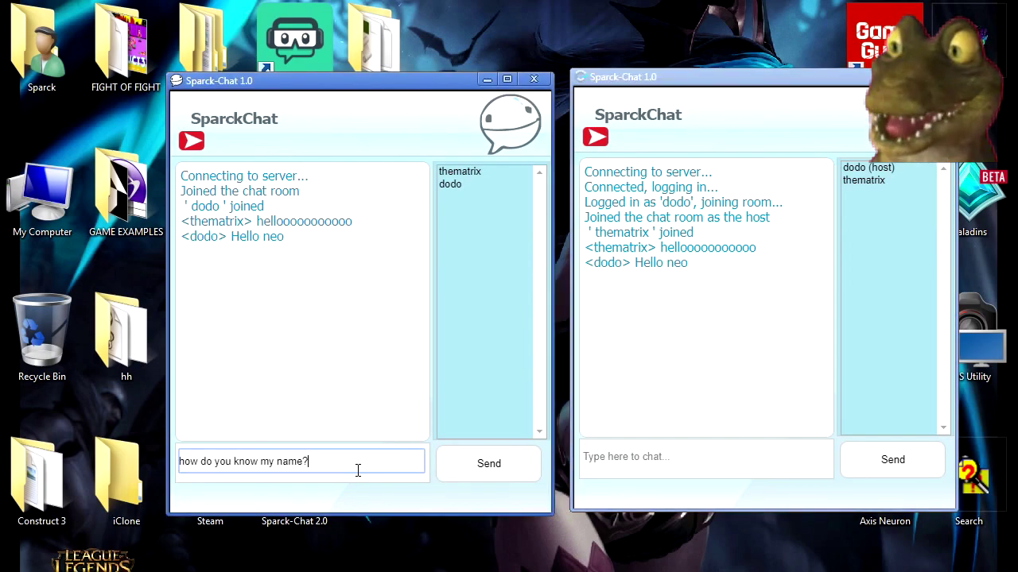
type("?")
key("Return")
left_click(641, 457)
type("I am mor")
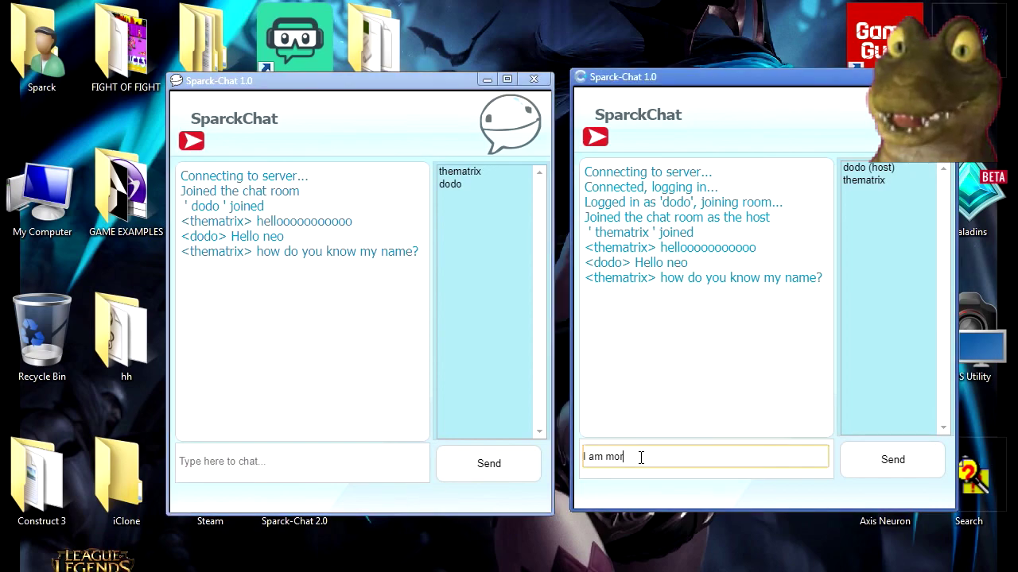